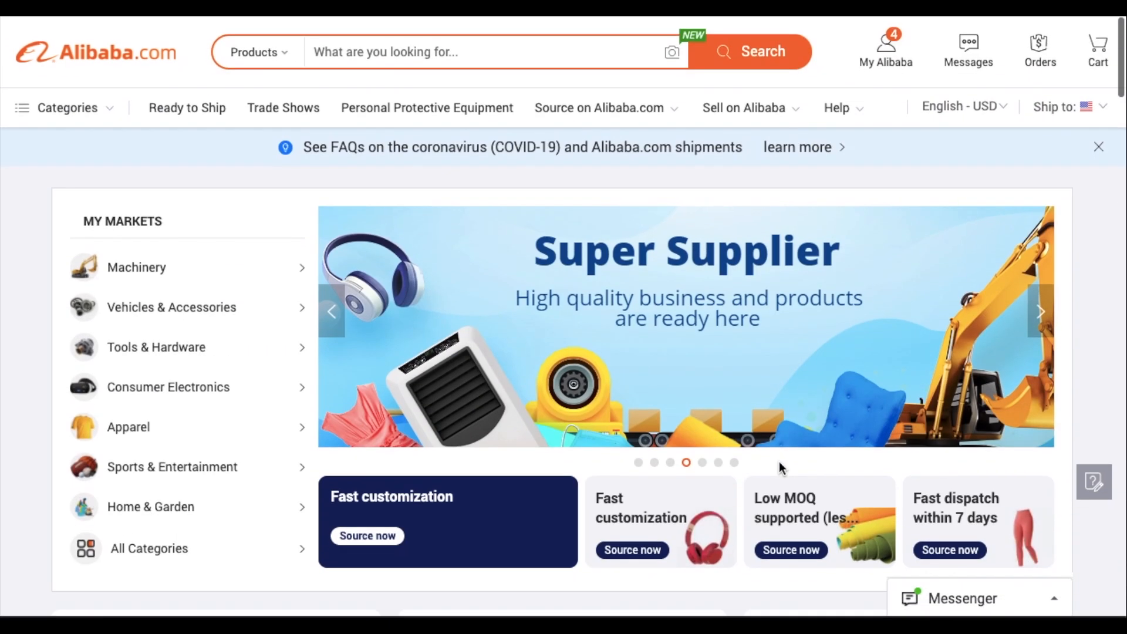
# Step: Open the Consumer Electronics market from the homepage's list of markets
pyautogui.moveTo(161, 344)
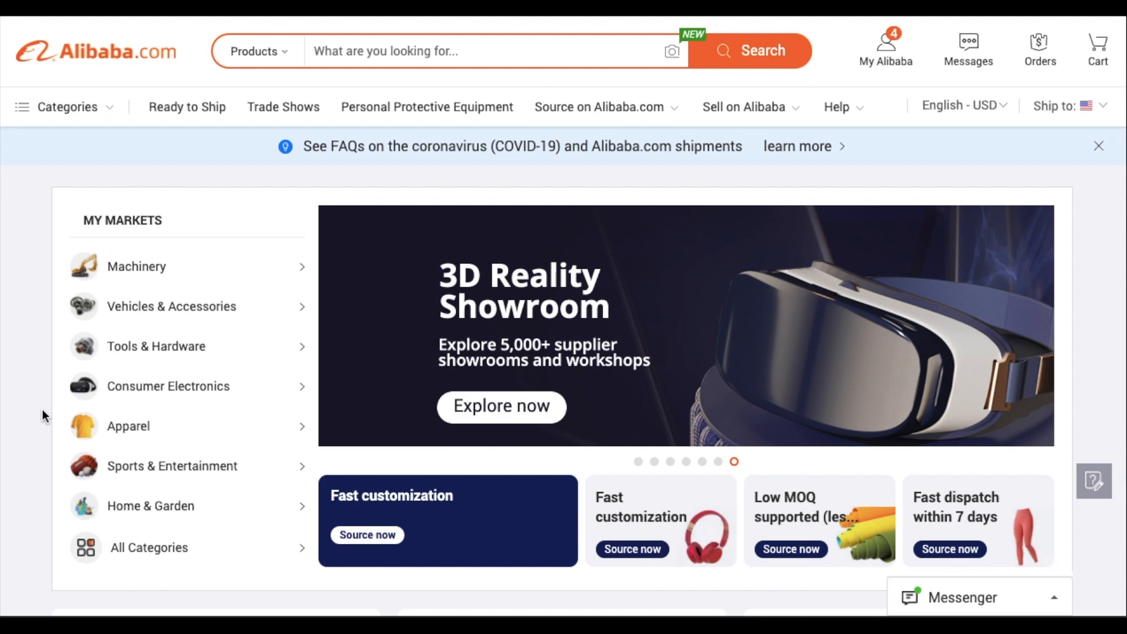
pyautogui.moveTo(116, 398)
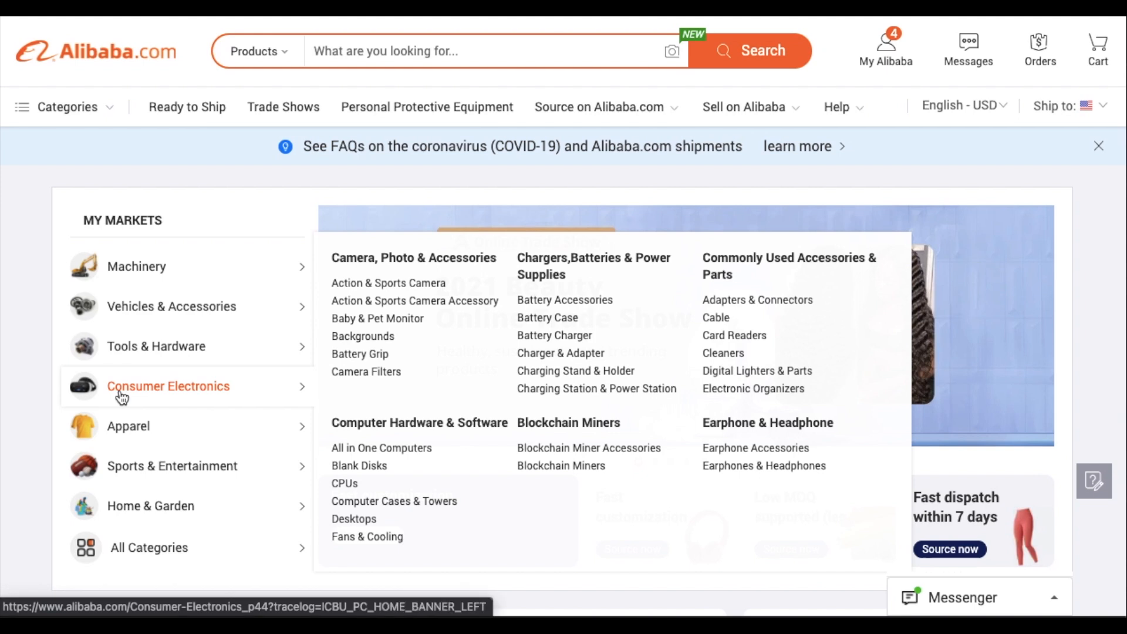
pyautogui.click(121, 396)
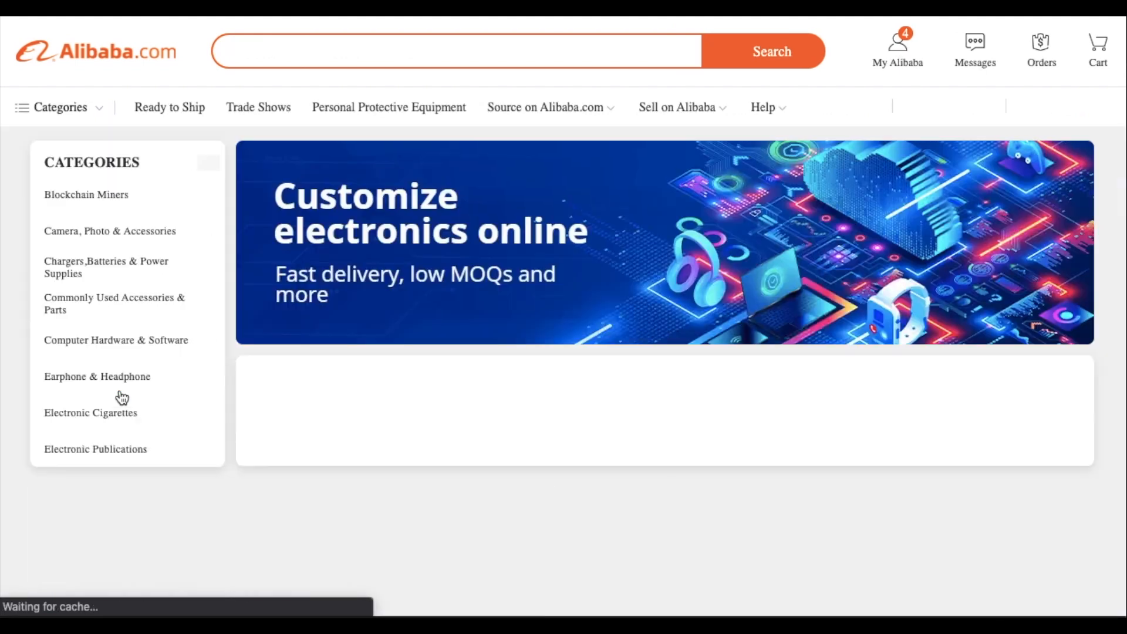
# Step: Look over the Consumer Electronics sections and open the full 2021 selected trending products list
pyautogui.moveTo(121, 411)
pyautogui.scroll(-4, 330, 417)
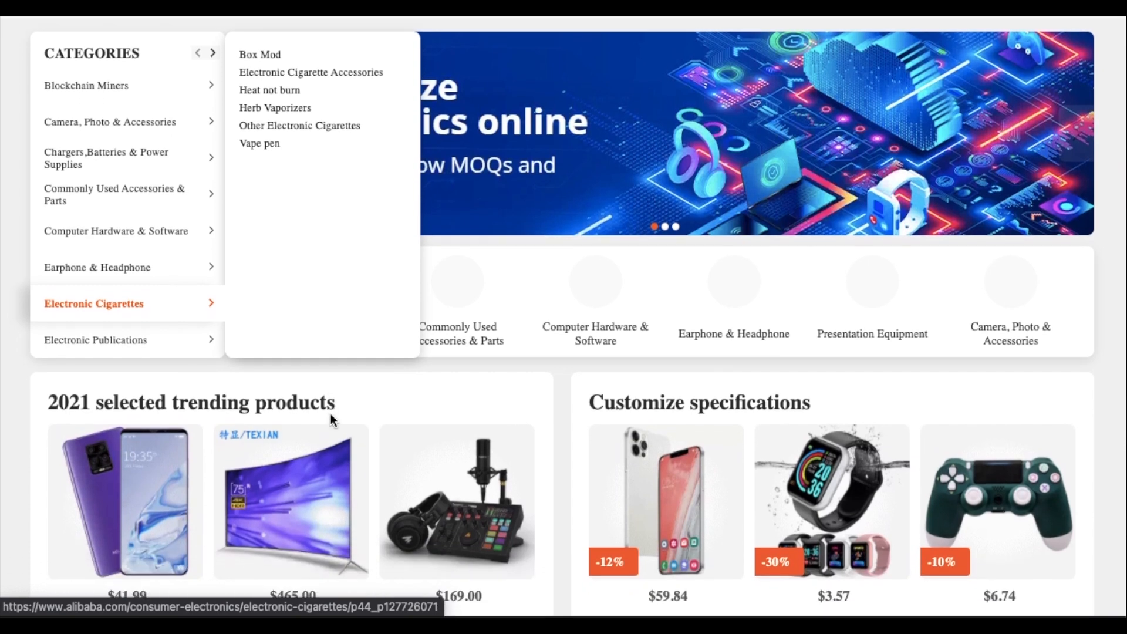
pyautogui.scroll(-7, 330, 418)
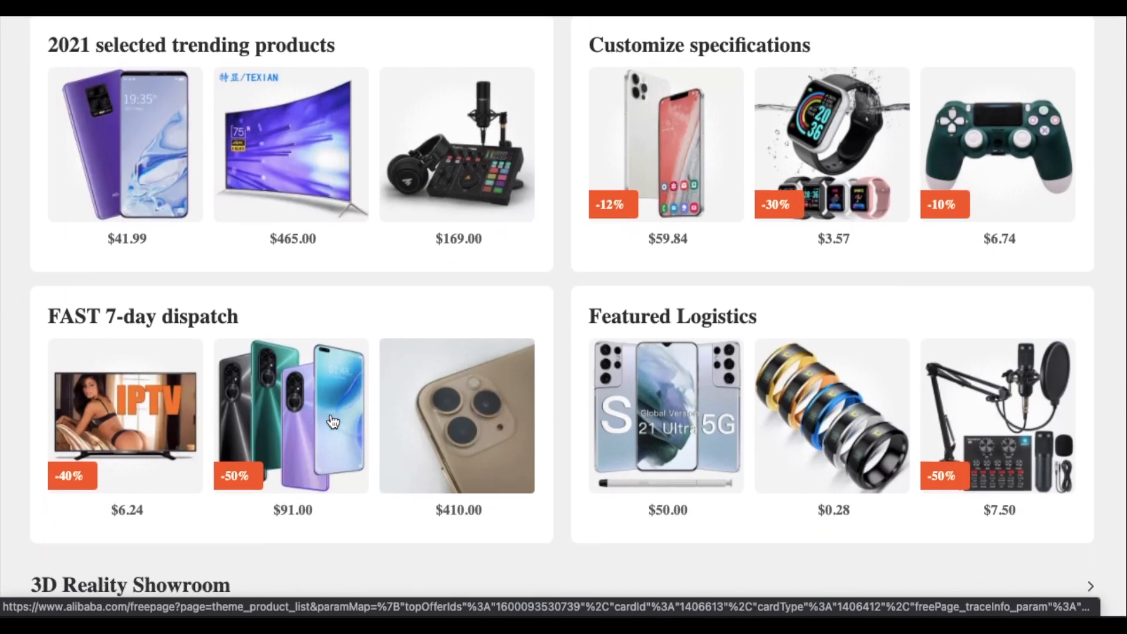
pyautogui.scroll(-3, 333, 421)
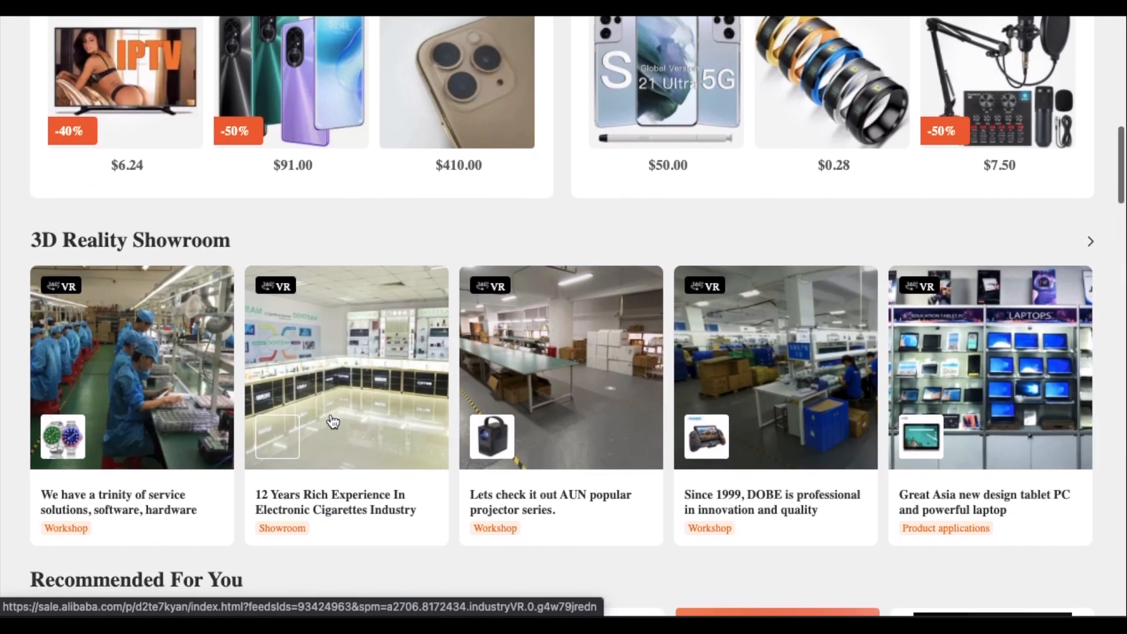
pyautogui.scroll(-2, 332, 422)
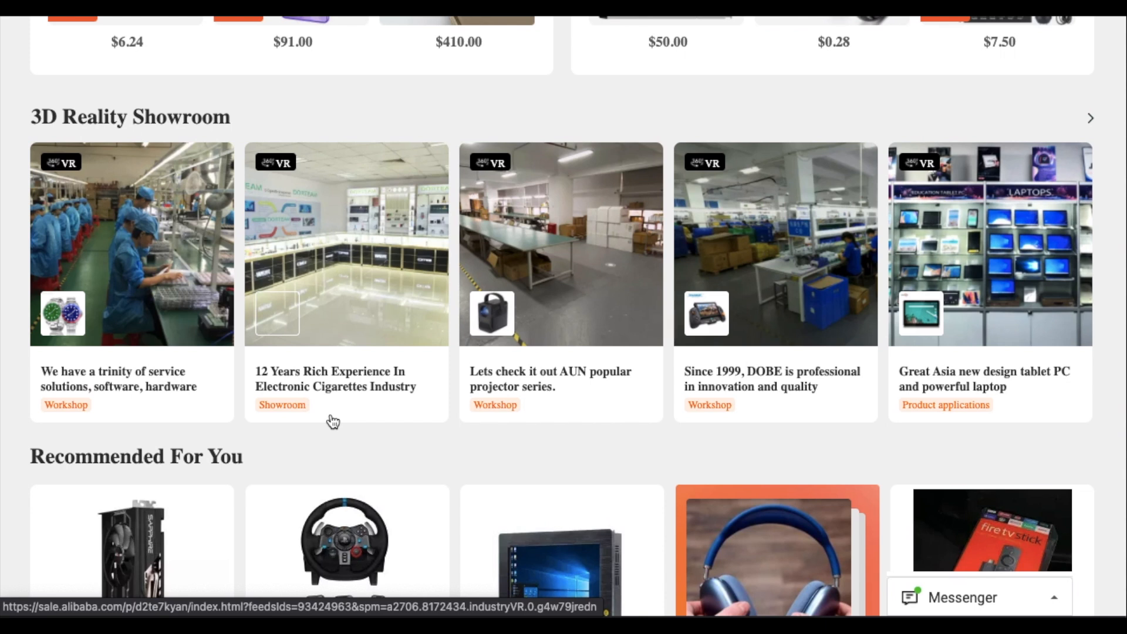
pyautogui.scroll(1, 333, 421)
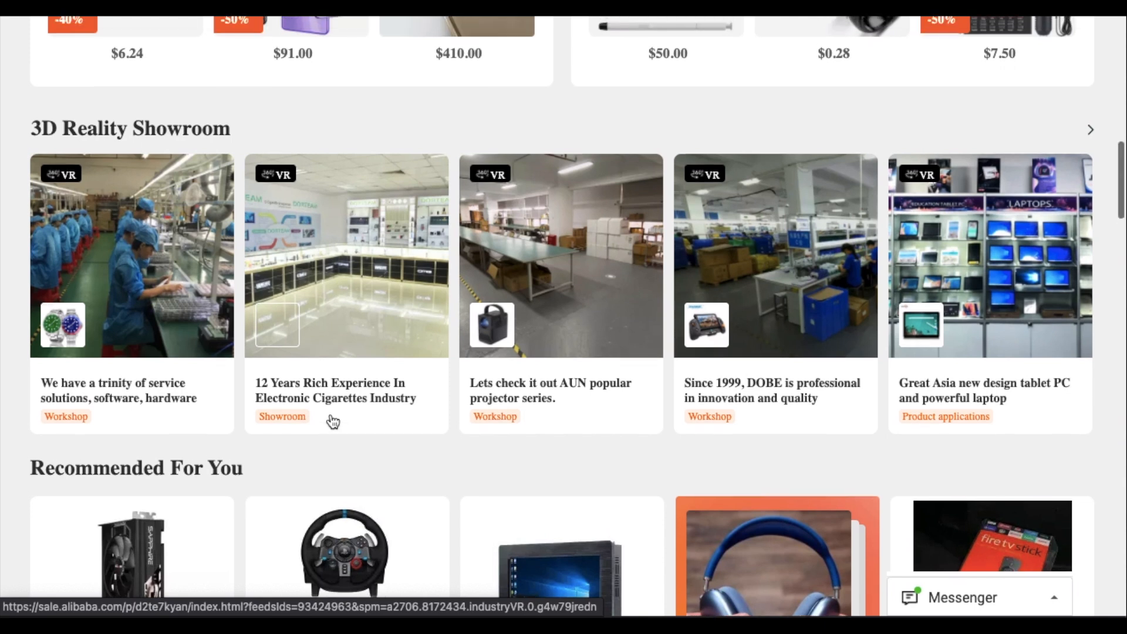
pyautogui.scroll(1, 333, 421)
pyautogui.scroll(10, 333, 421)
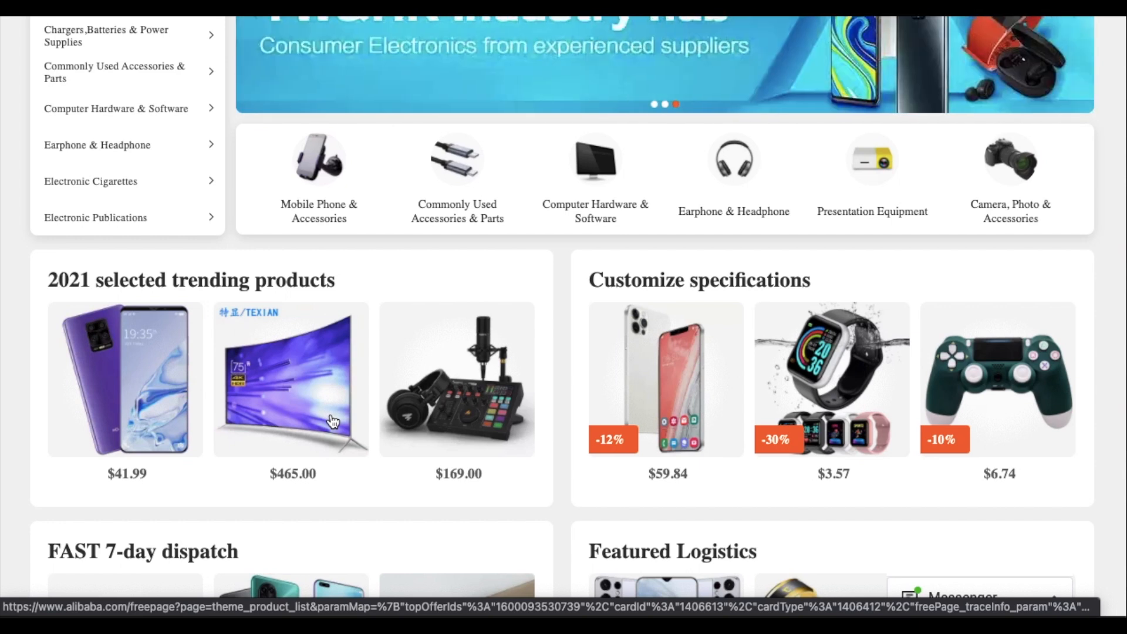
pyautogui.click(333, 421)
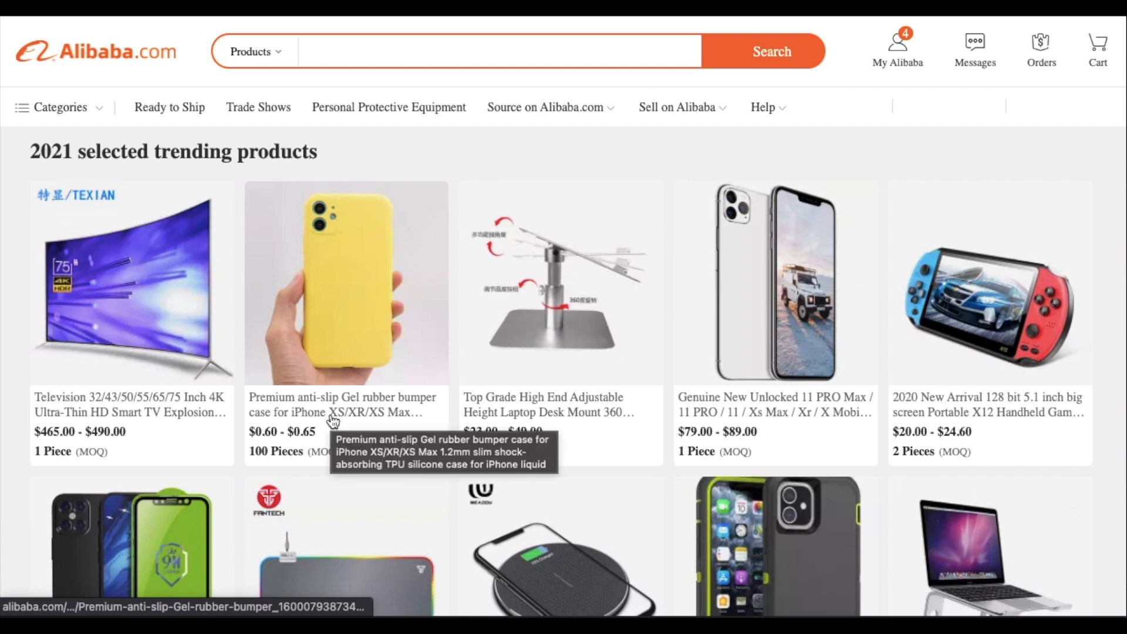
# Step: Browse the trending products' prices and minimum orders, and open the Ergonomic Adjustable Flexible Laptop Riser Stand listing
pyautogui.scroll(-2, 333, 422)
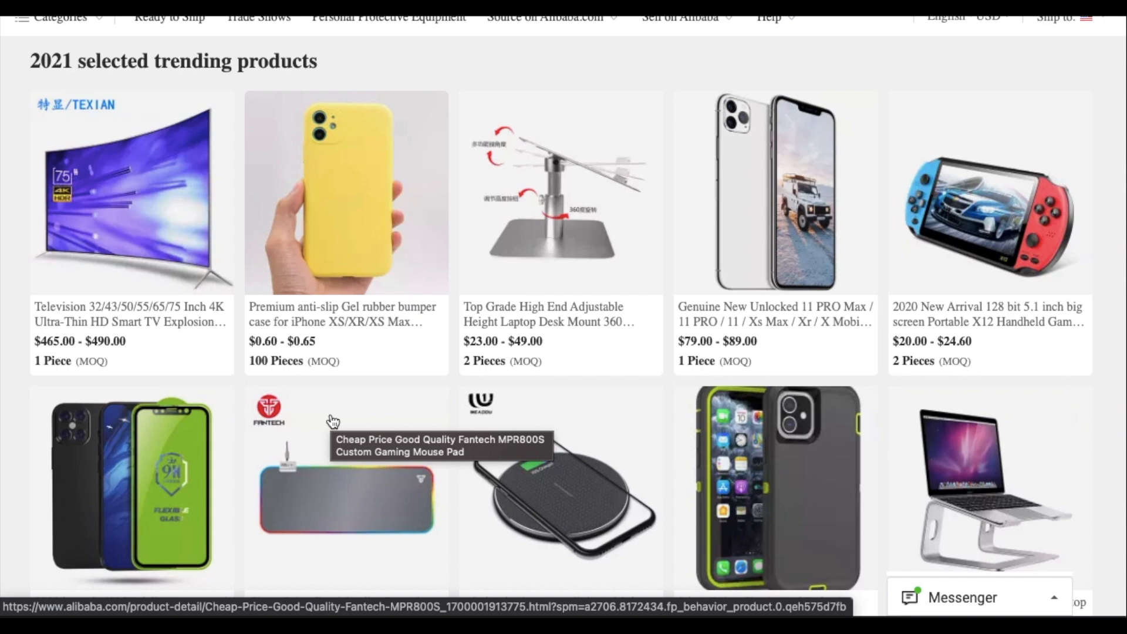
pyautogui.scroll(-1, 333, 422)
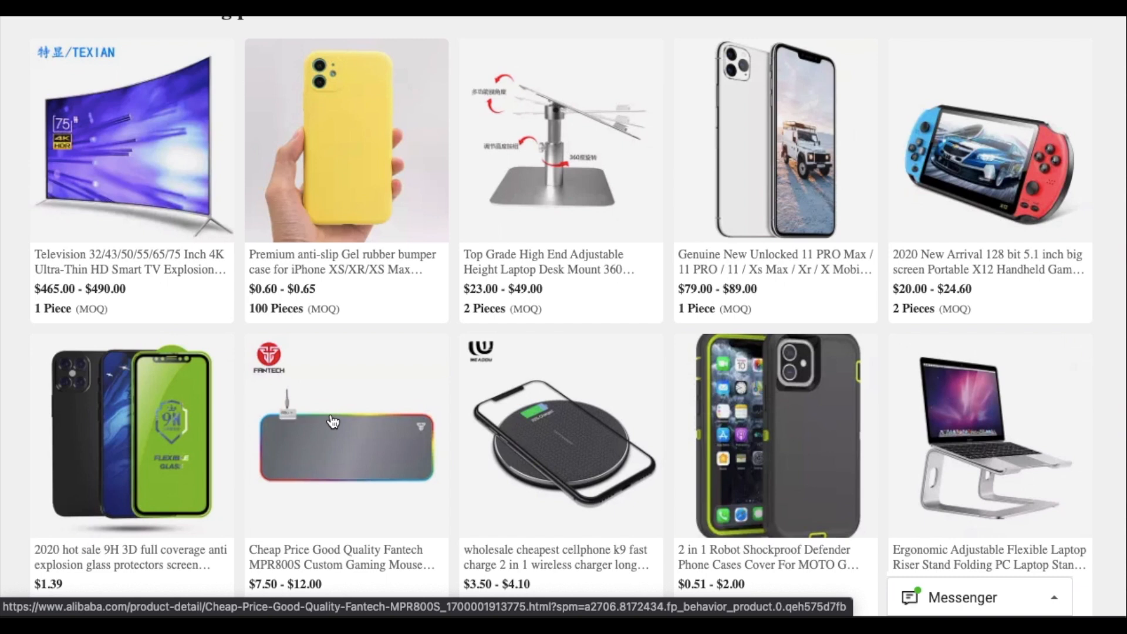
pyautogui.scroll(-10, 332, 421)
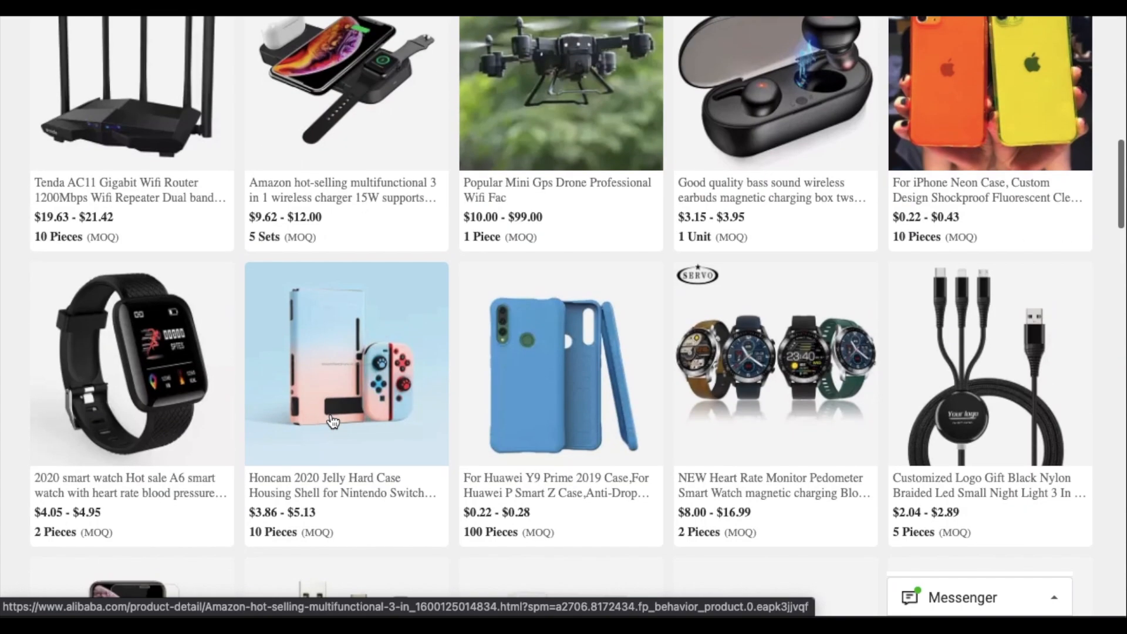
pyautogui.scroll(1, 333, 422)
pyautogui.scroll(3, 333, 422)
pyautogui.scroll(-20, 332, 422)
pyautogui.scroll(-15, 333, 422)
pyautogui.scroll(-3, 333, 421)
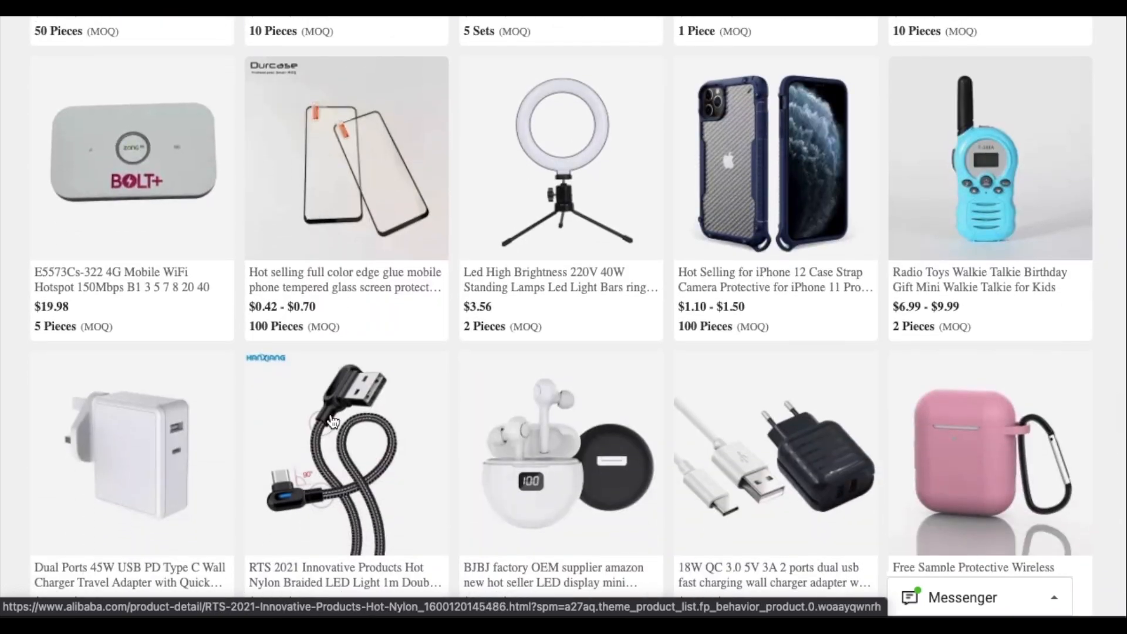
pyautogui.scroll(10, 333, 421)
pyautogui.scroll(10, 332, 421)
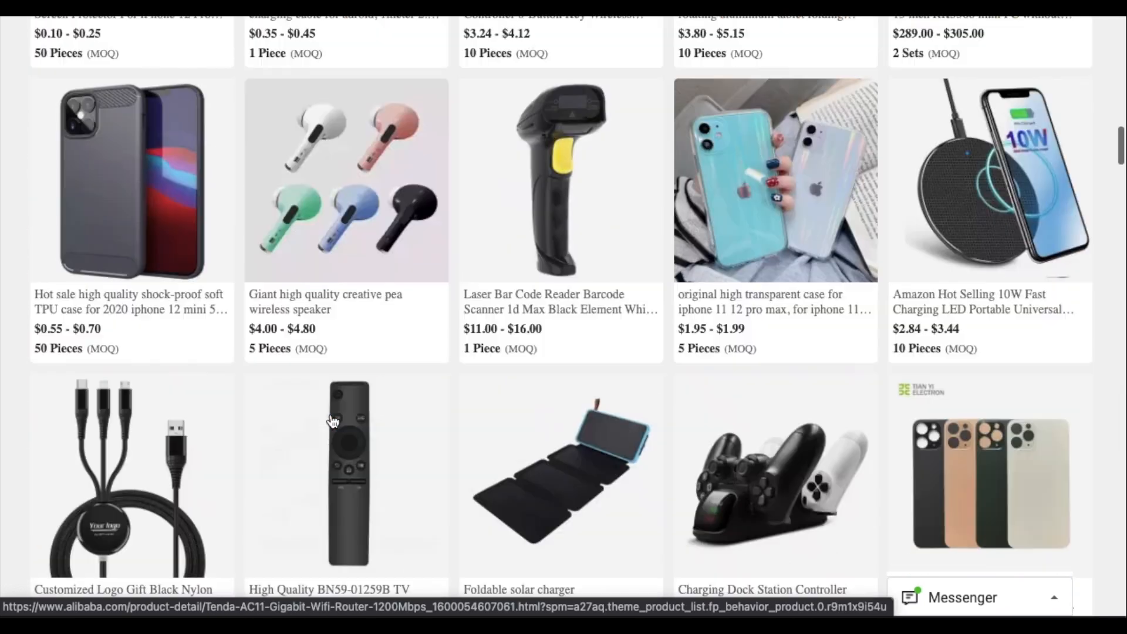
pyautogui.scroll(-4, 777, 322)
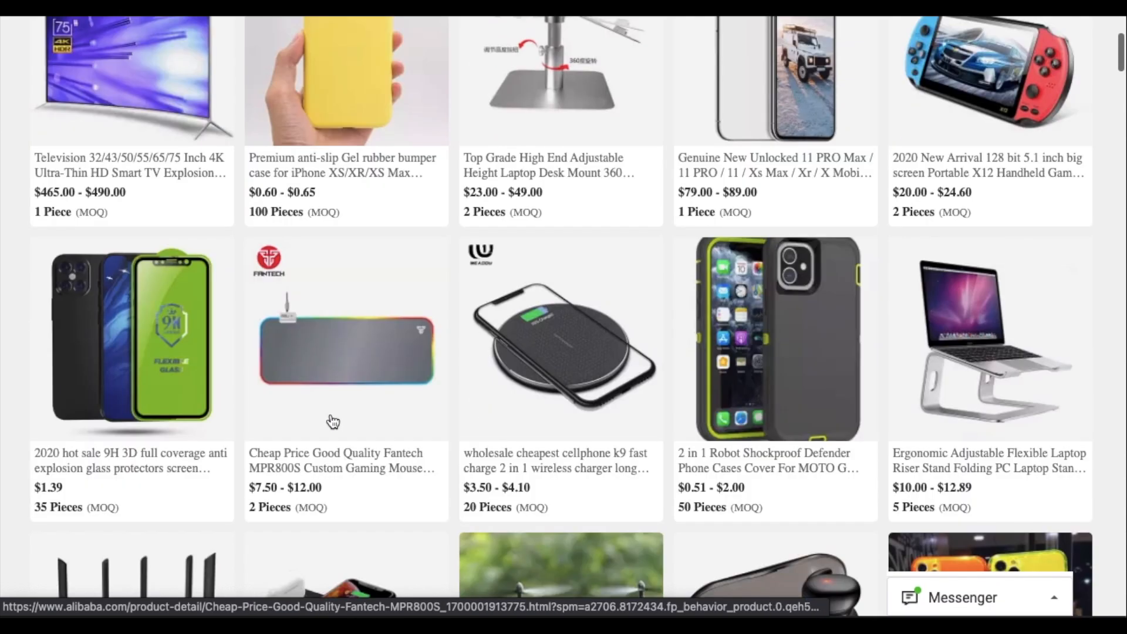
pyautogui.click(1036, 342)
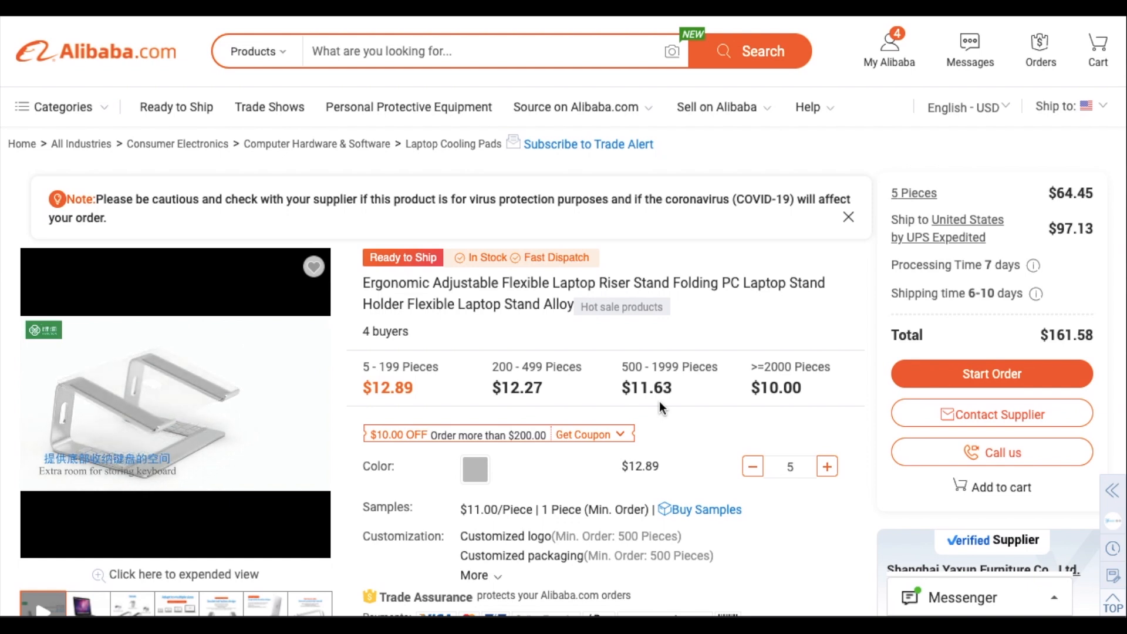
# Step: View the supplier inquiry form for the laptop stand, and close it together with the messenger window
pyautogui.click(947, 424)
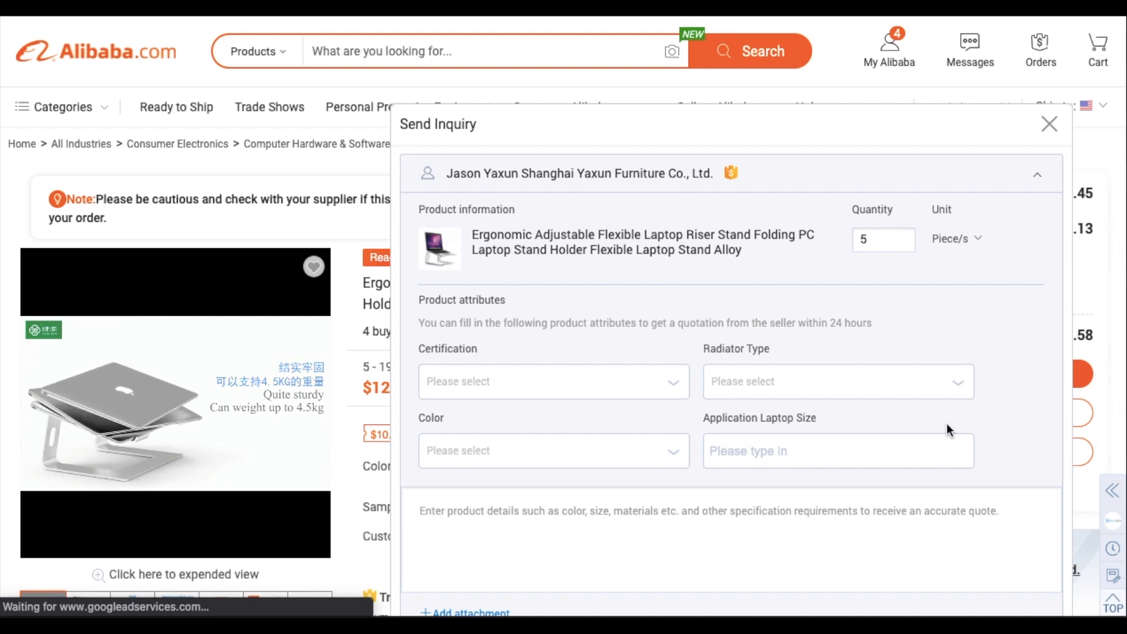
pyautogui.click(1048, 123)
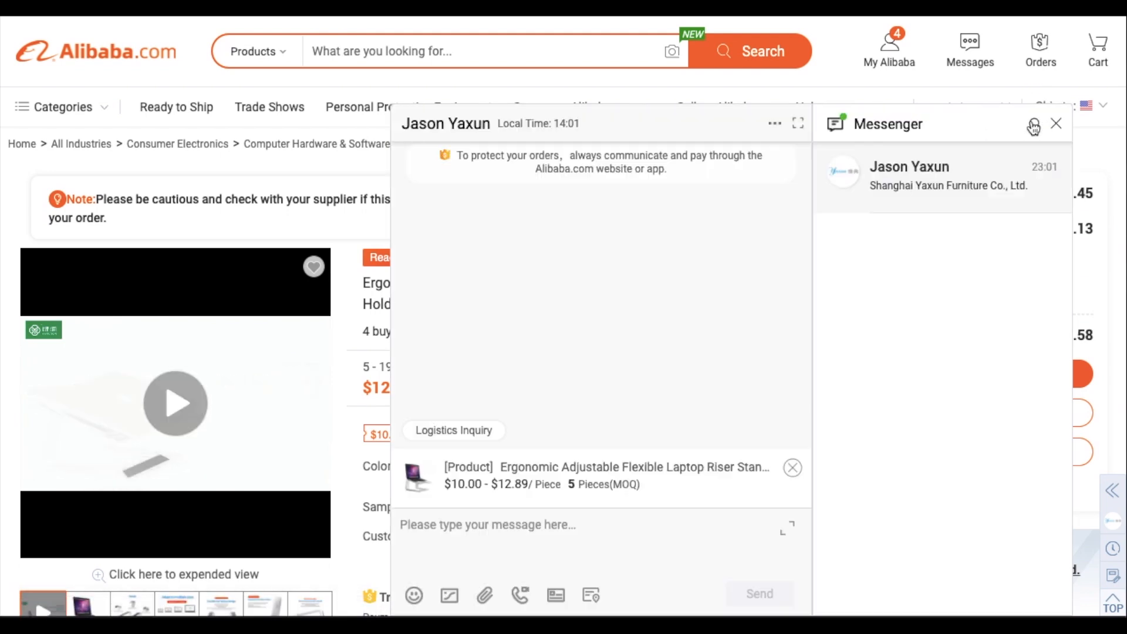
pyautogui.click(1057, 124)
# Step: Examine the laptop stand supplier's profile details, and bring up the inquiry form again before dismissing it and the chat
pyautogui.scroll(-3, 997, 314)
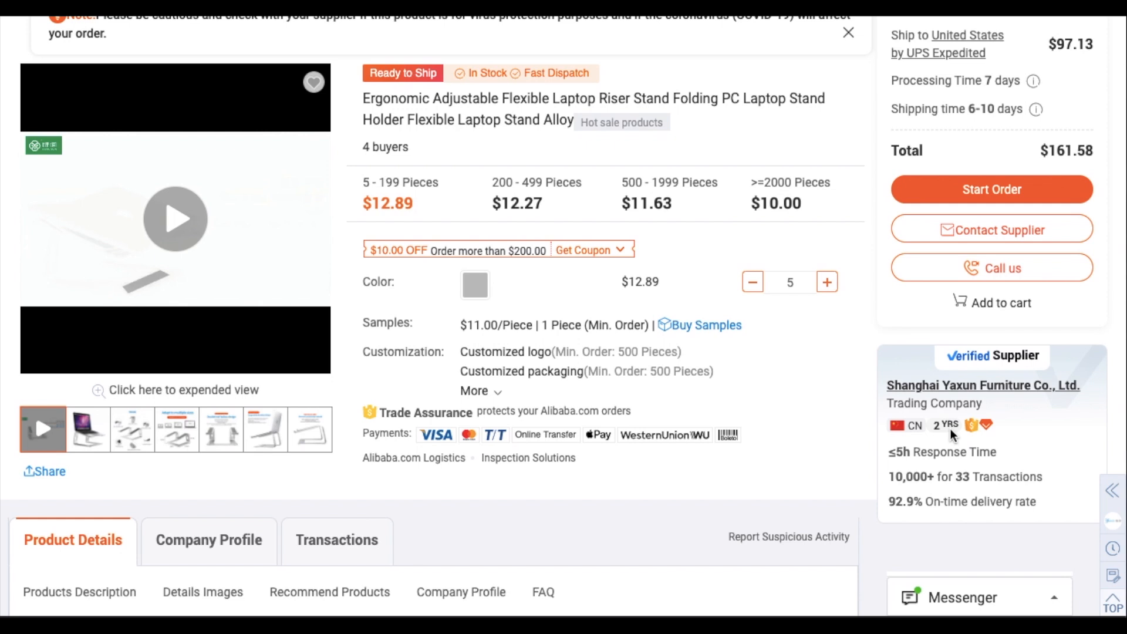
pyautogui.click(975, 234)
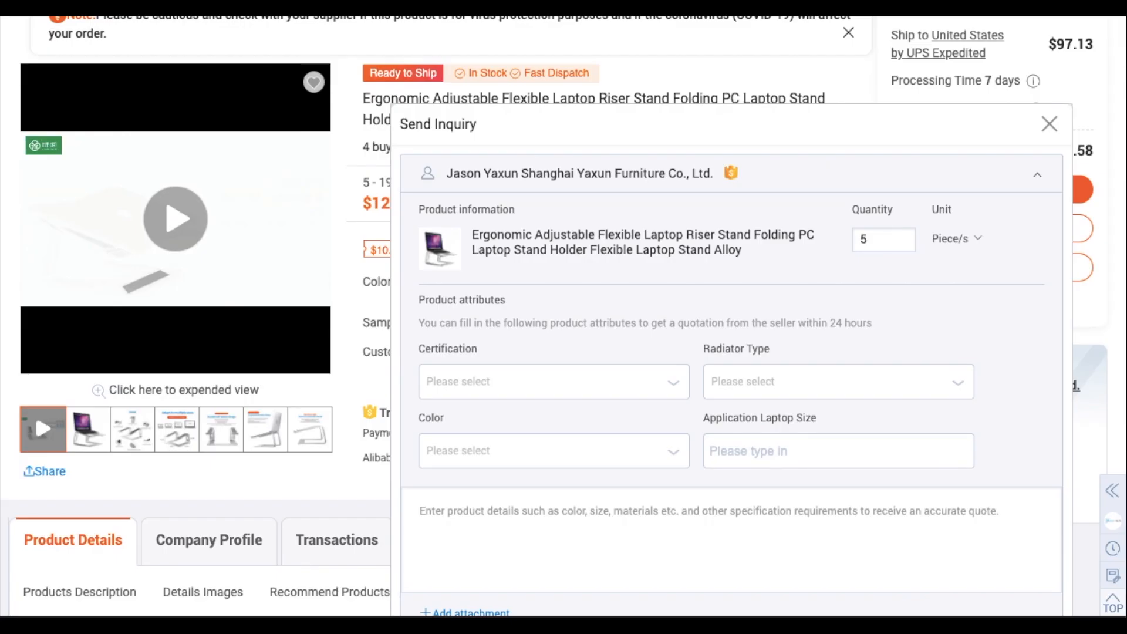
pyautogui.click(1050, 125)
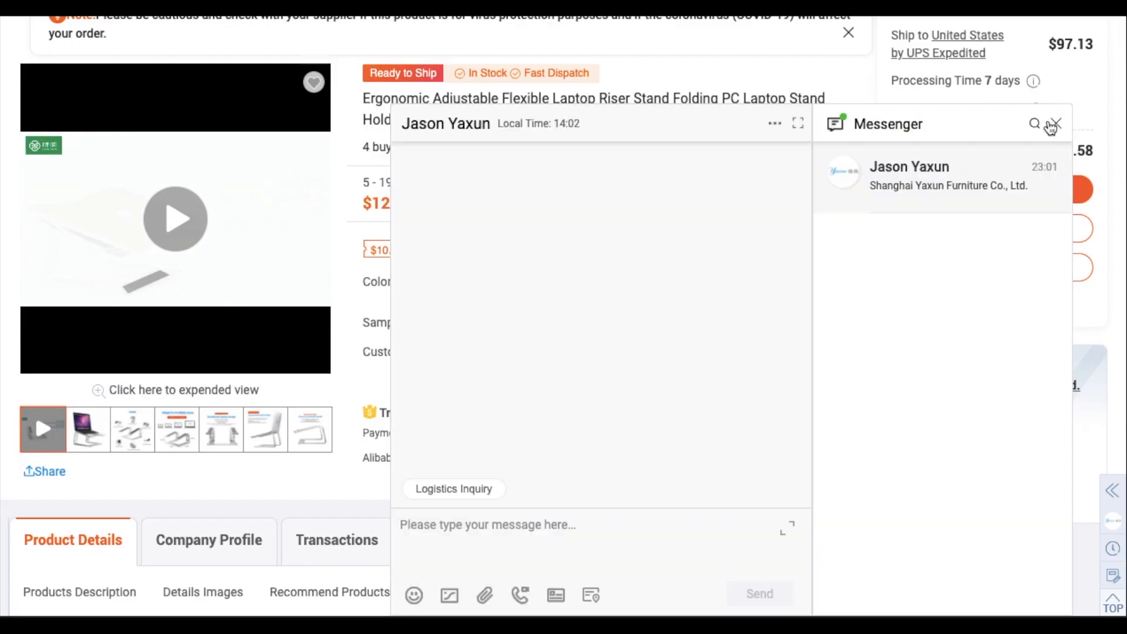
pyautogui.click(1052, 125)
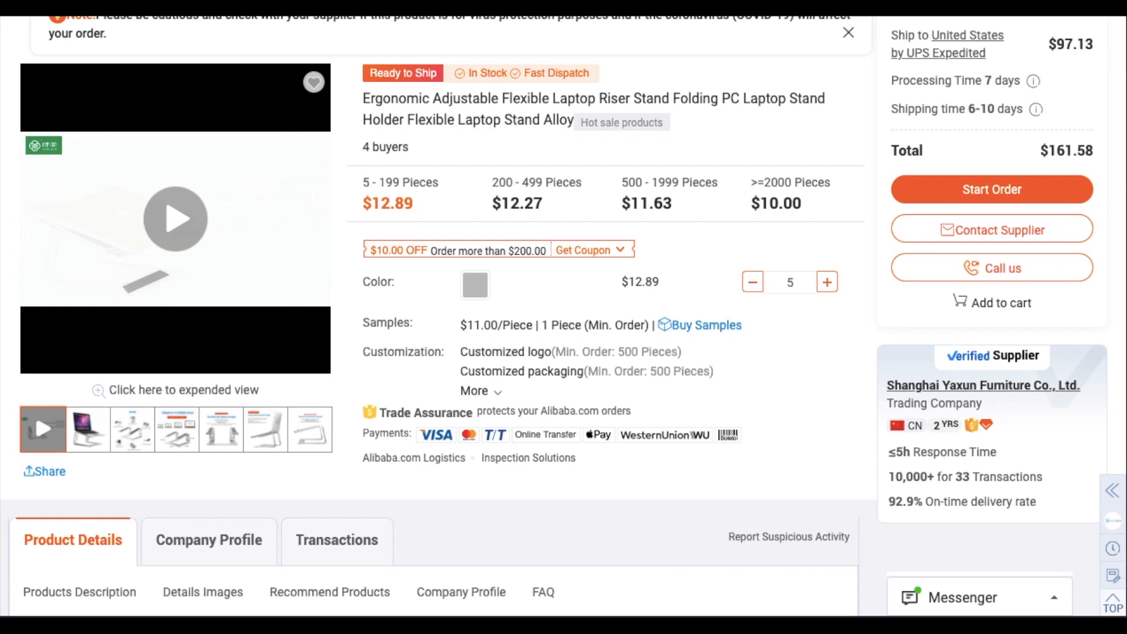
# Step: Switch to the eBay results for "ergonomic adjustable laptop stand", and filter them to sold listings to check the selling prices
pyautogui.click(951, 7)
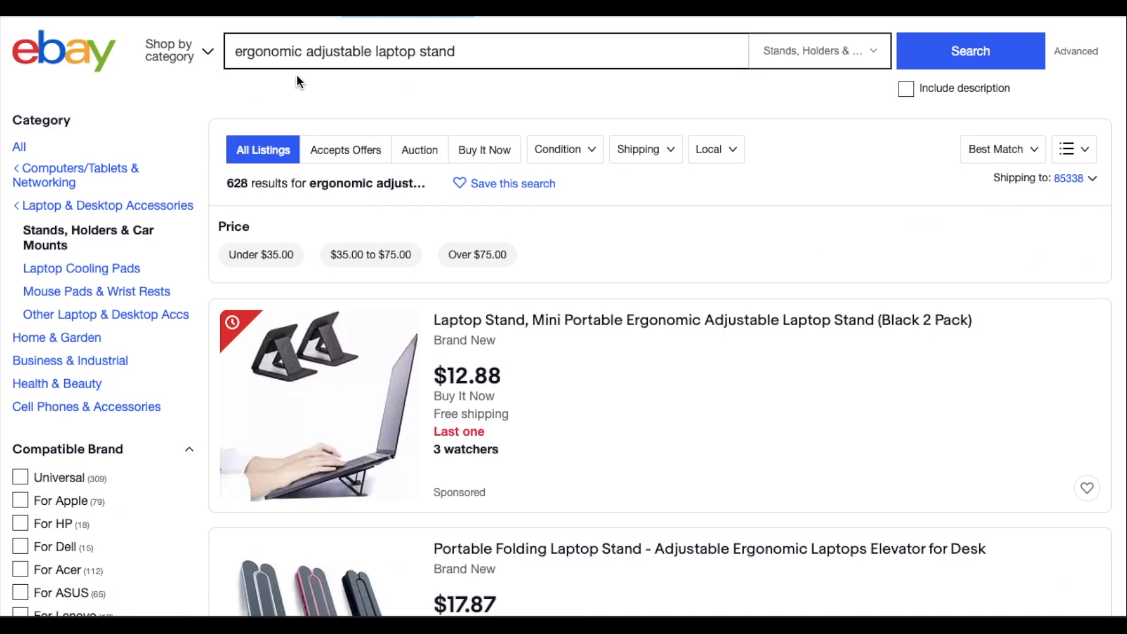
pyautogui.scroll(-1, 422, 240)
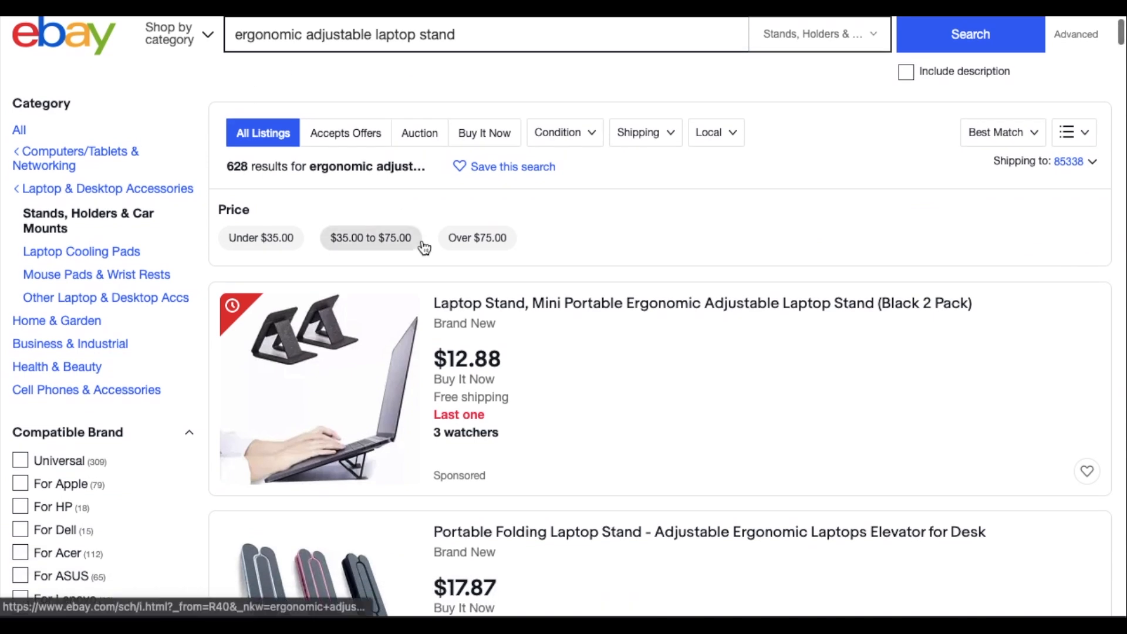
pyautogui.scroll(-15, 424, 246)
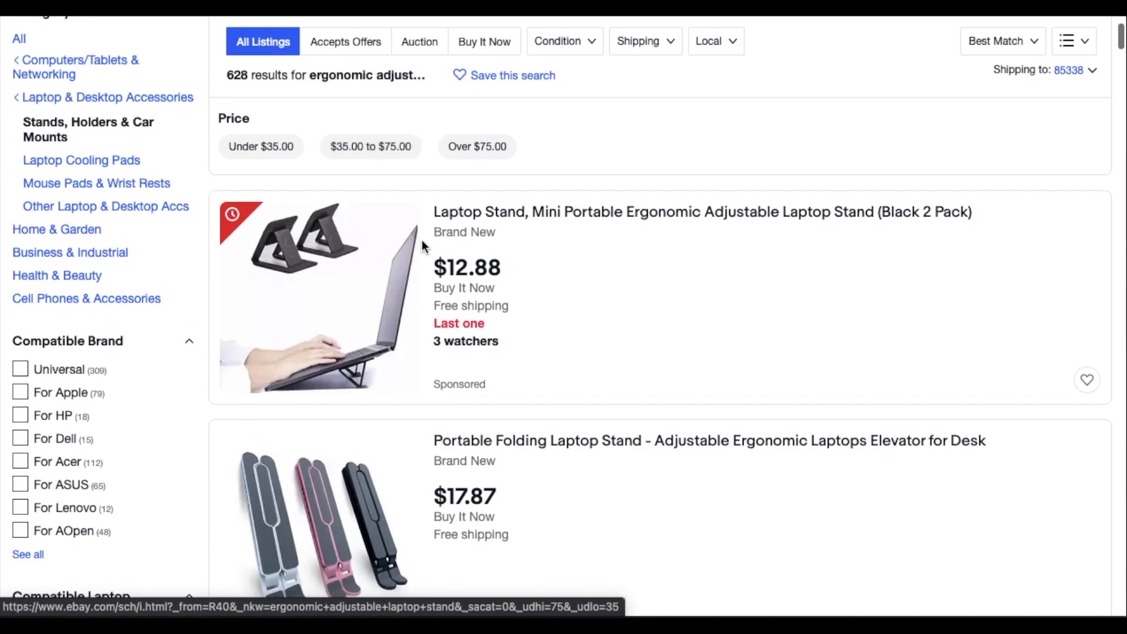
pyautogui.scroll(-12, 423, 242)
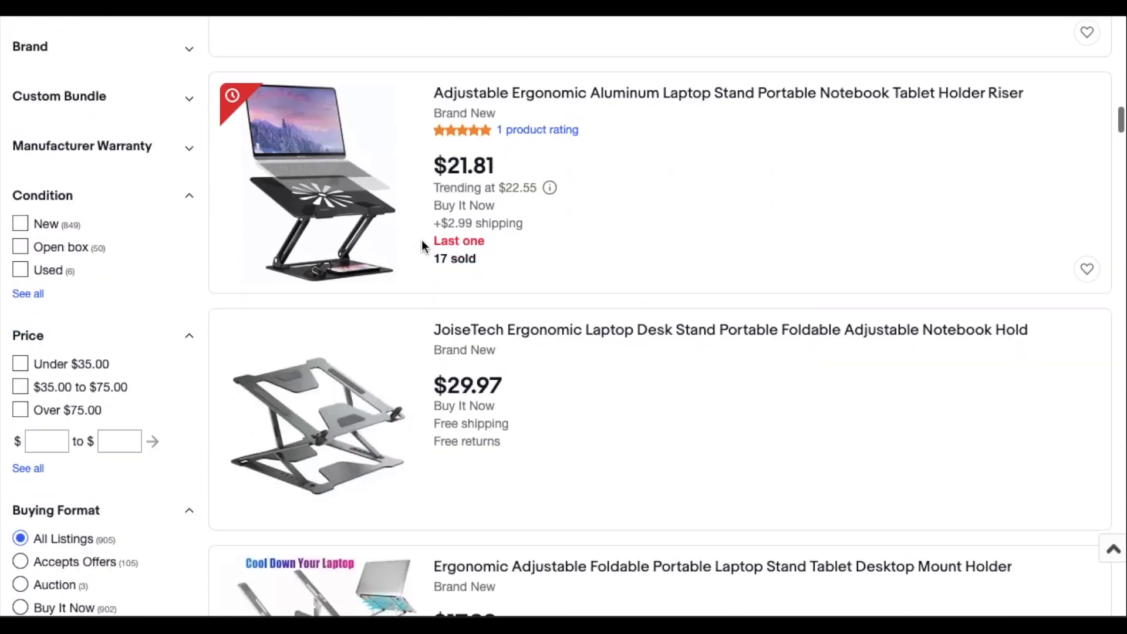
pyautogui.scroll(-5, 111, 411)
pyautogui.click(76, 462)
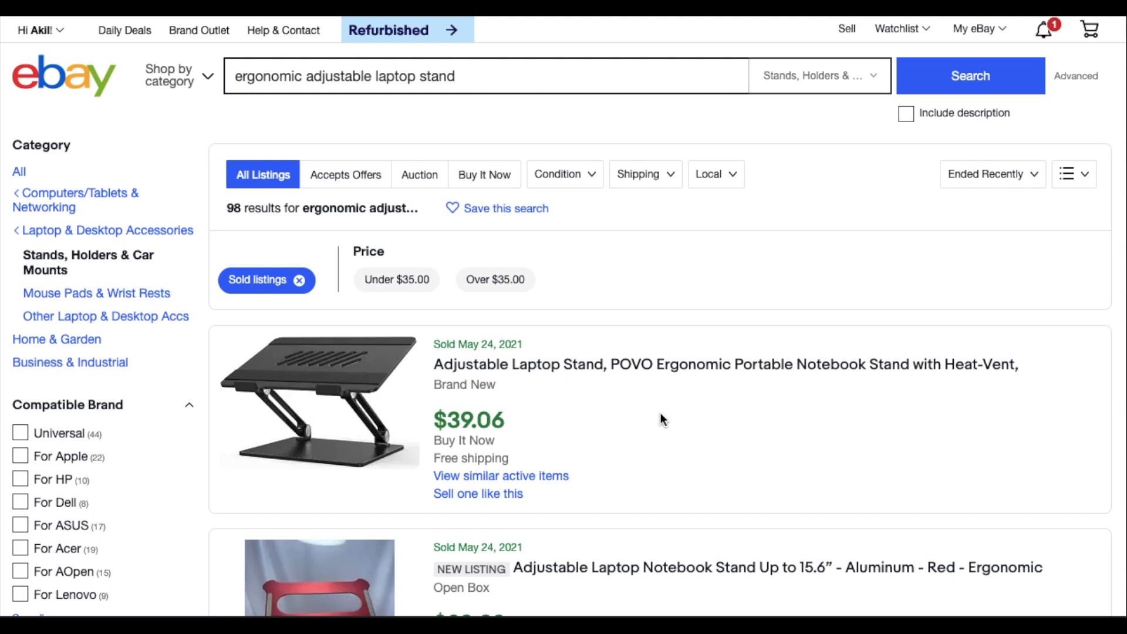
pyautogui.scroll(-2, 661, 415)
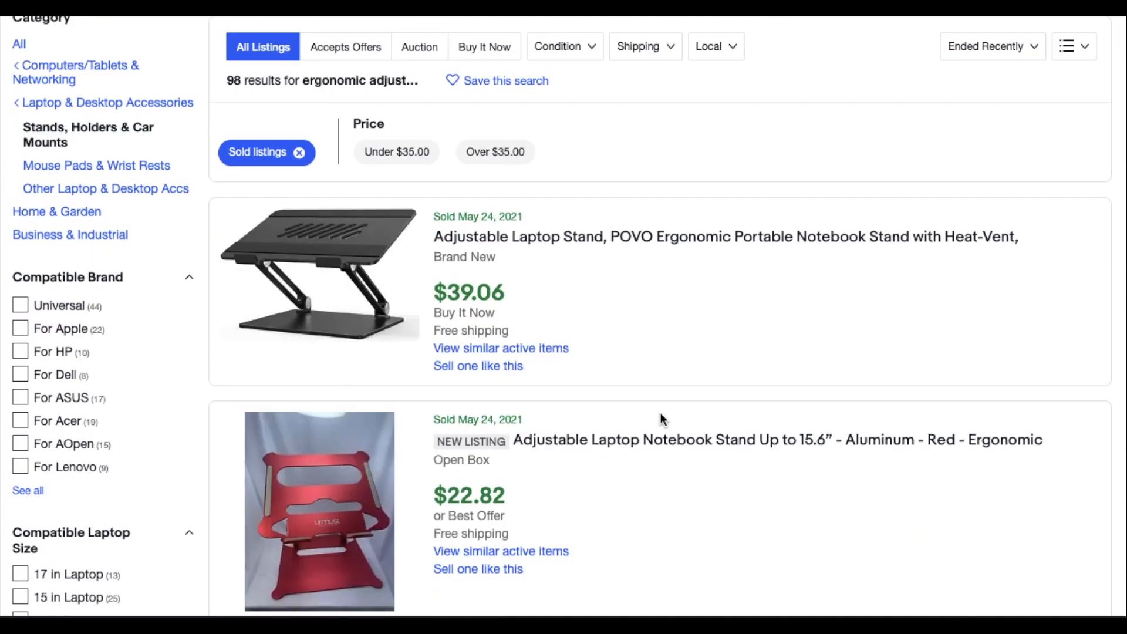
pyautogui.scroll(2, 660, 415)
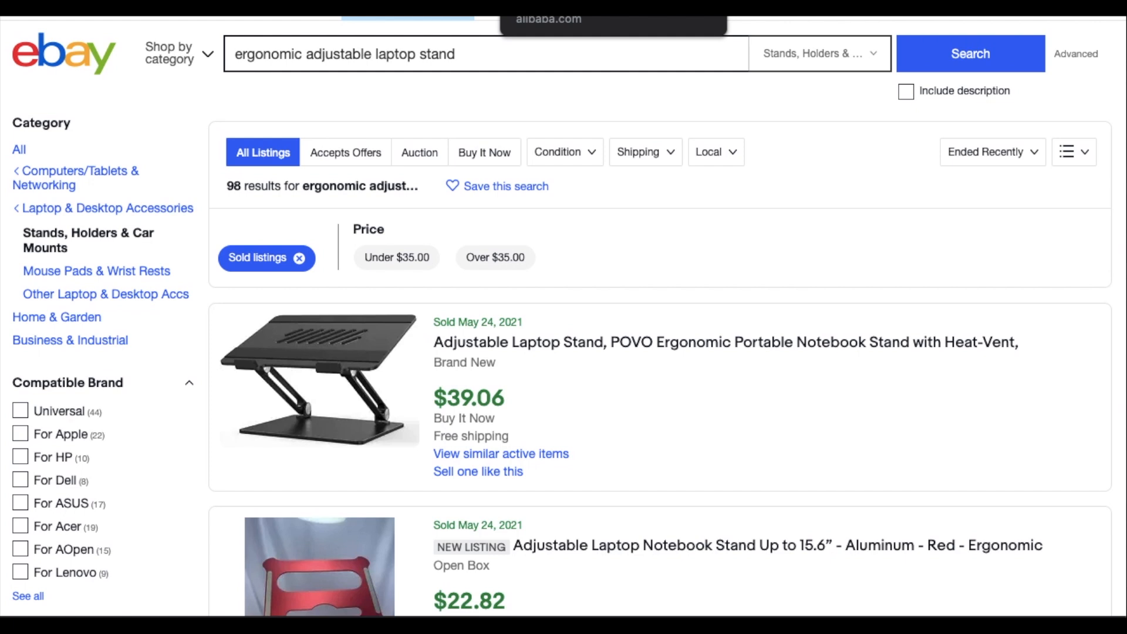
# Step: Return to Alibaba's trending products and open the classic retro mini-game console listing with 620 built-in games
pyautogui.click(548, 8)
pyautogui.scroll(-10, 636, 246)
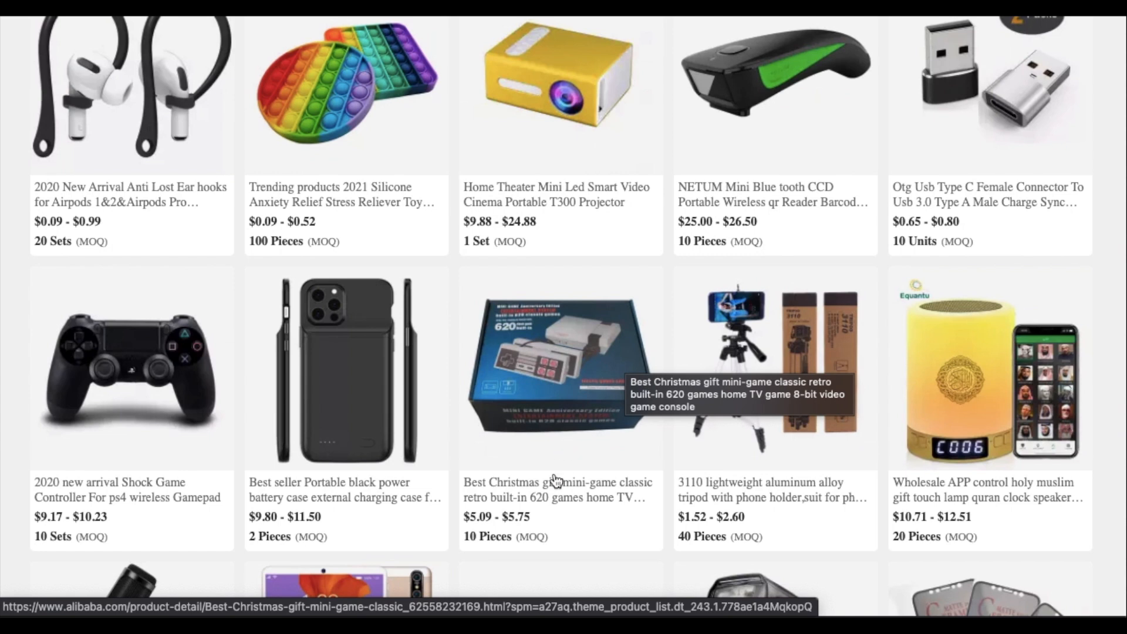
pyautogui.click(548, 440)
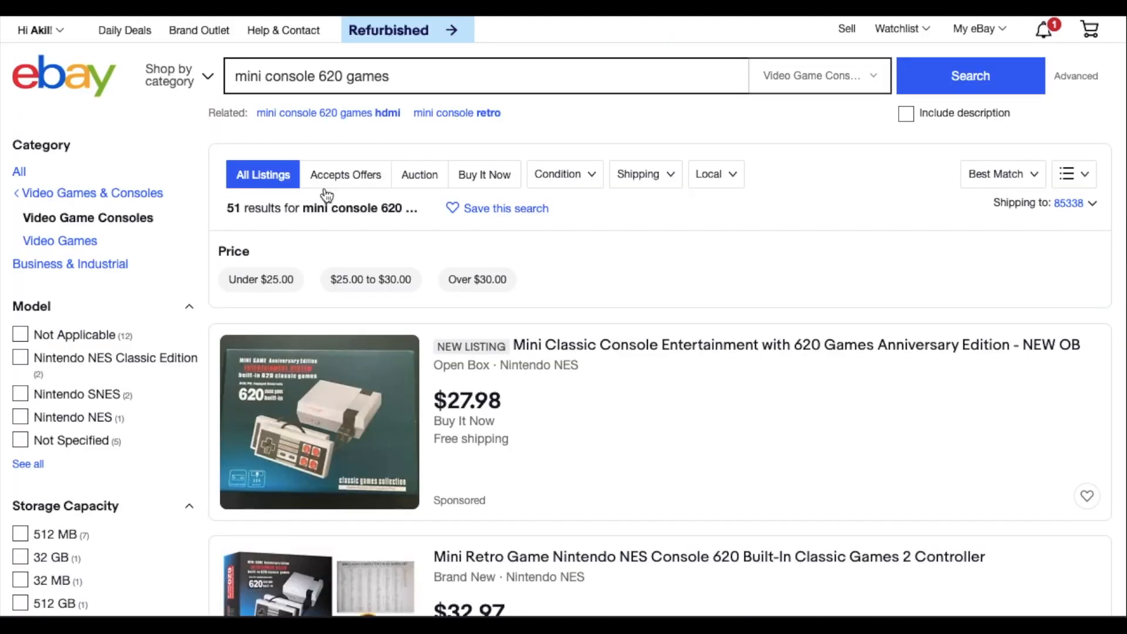
# Step: Examine the prices of the active eBay listings for "mini console 620 games"
pyautogui.scroll(-2, 379, 400)
pyautogui.scroll(-3, 380, 400)
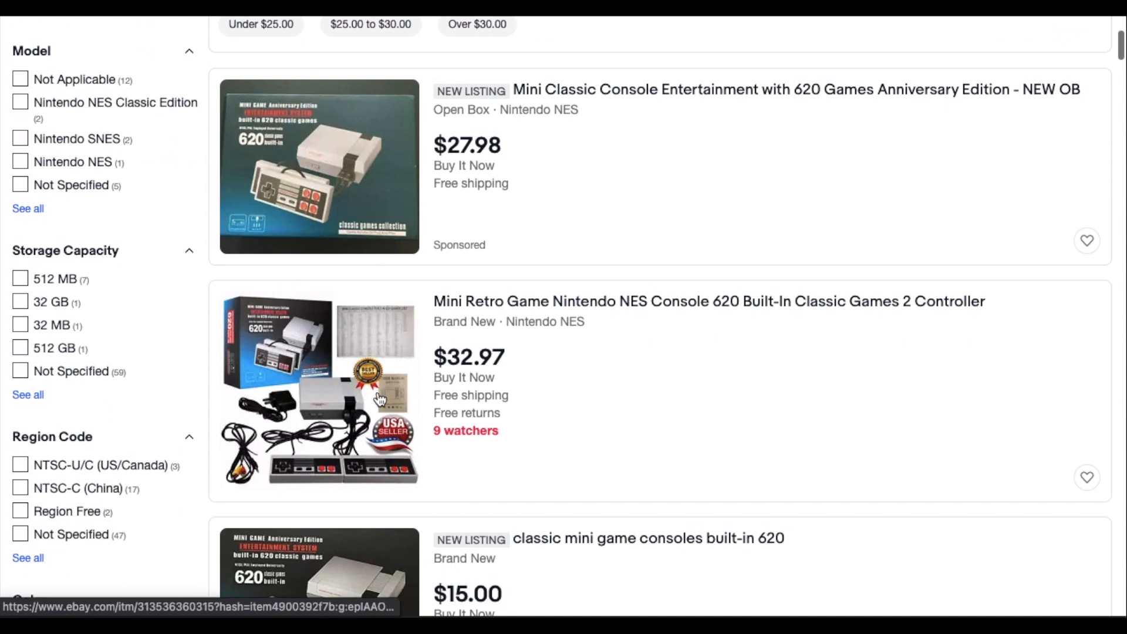
pyautogui.scroll(-3, 380, 400)
pyautogui.scroll(-2, 379, 400)
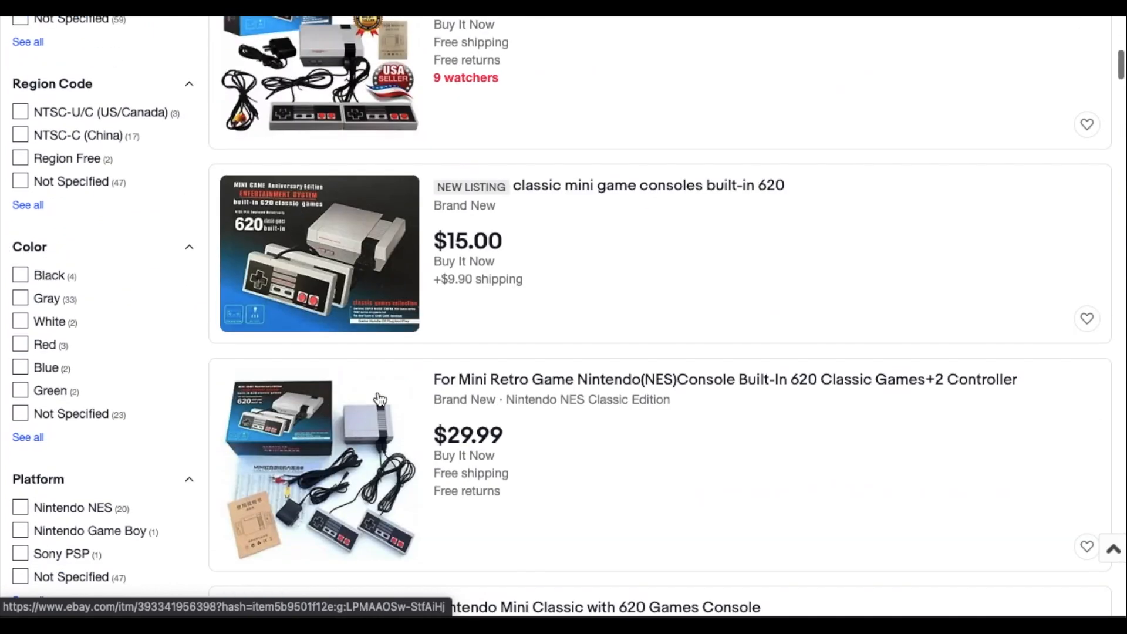
pyautogui.scroll(-2, 380, 400)
pyautogui.scroll(12, 380, 400)
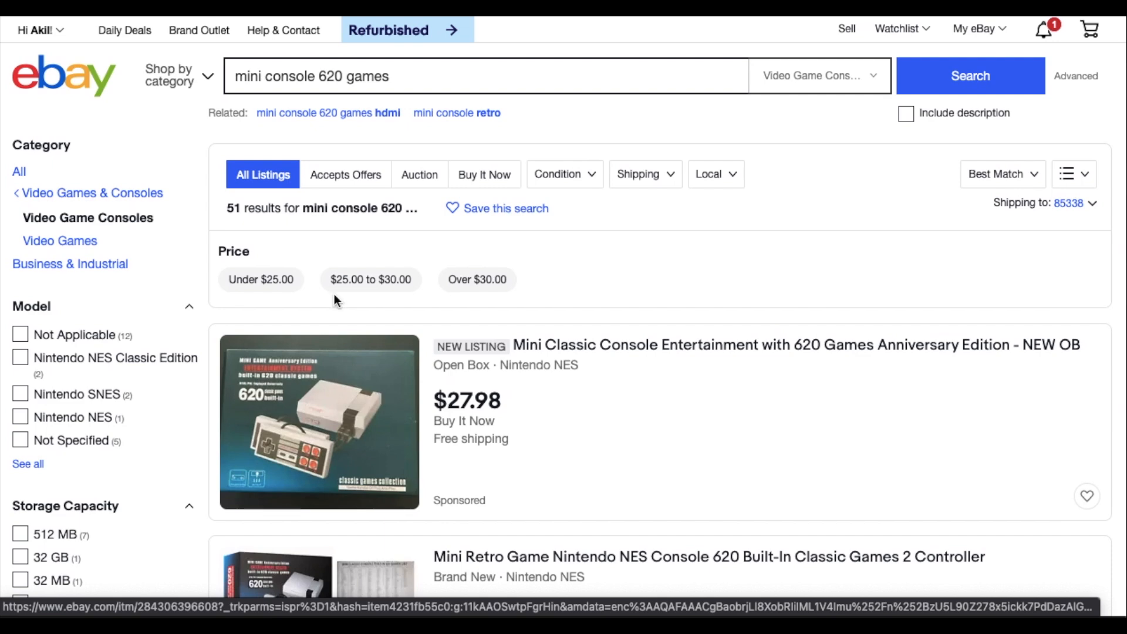
# Step: Filter the eBay results for "mini console 620 games" to show only sold listings
pyautogui.scroll(-15, 248, 515)
pyautogui.scroll(-7, 250, 523)
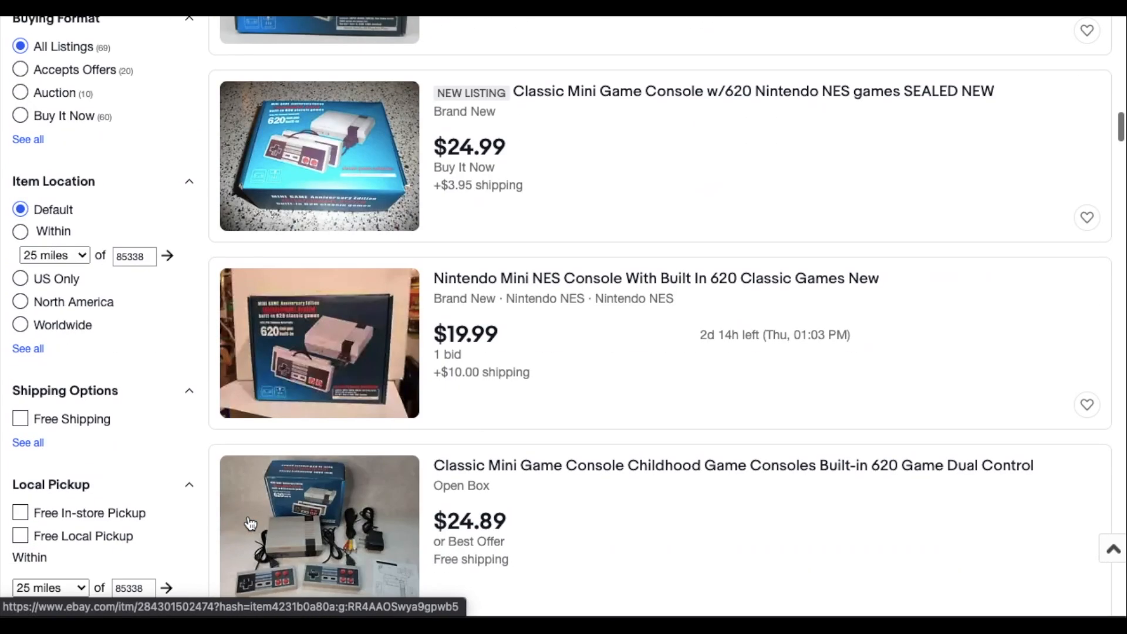
pyautogui.scroll(-6, 250, 523)
pyautogui.click(73, 319)
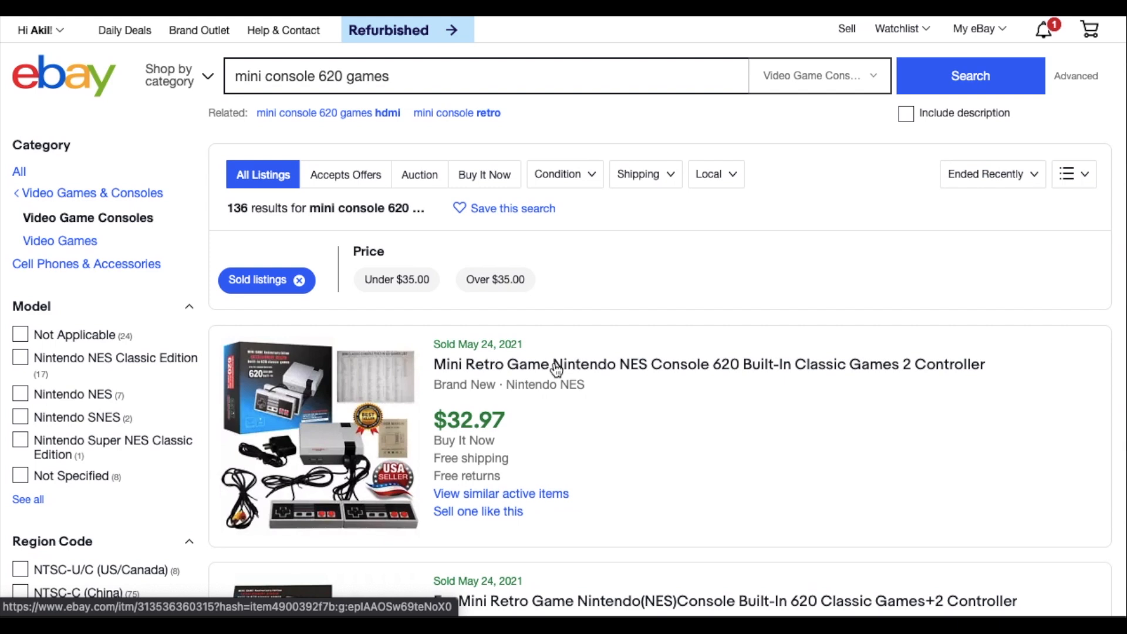
# Step: Examine the selling prices, shipping terms and sale dates of the sold 620-game mini console listings
pyautogui.scroll(-5, 557, 370)
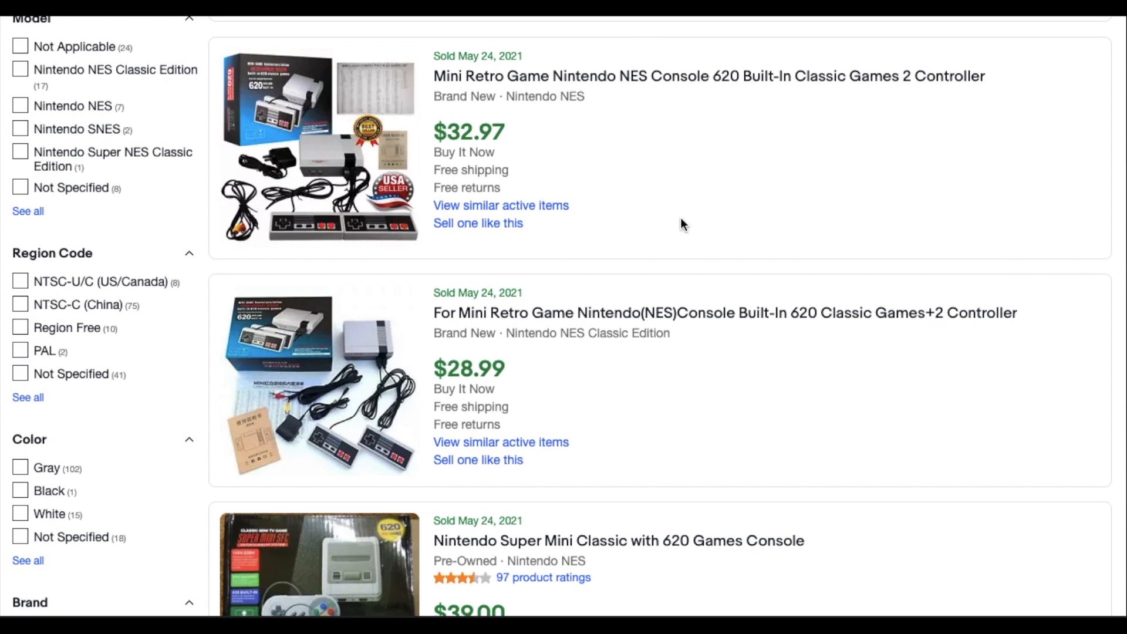
pyautogui.scroll(-5, 681, 222)
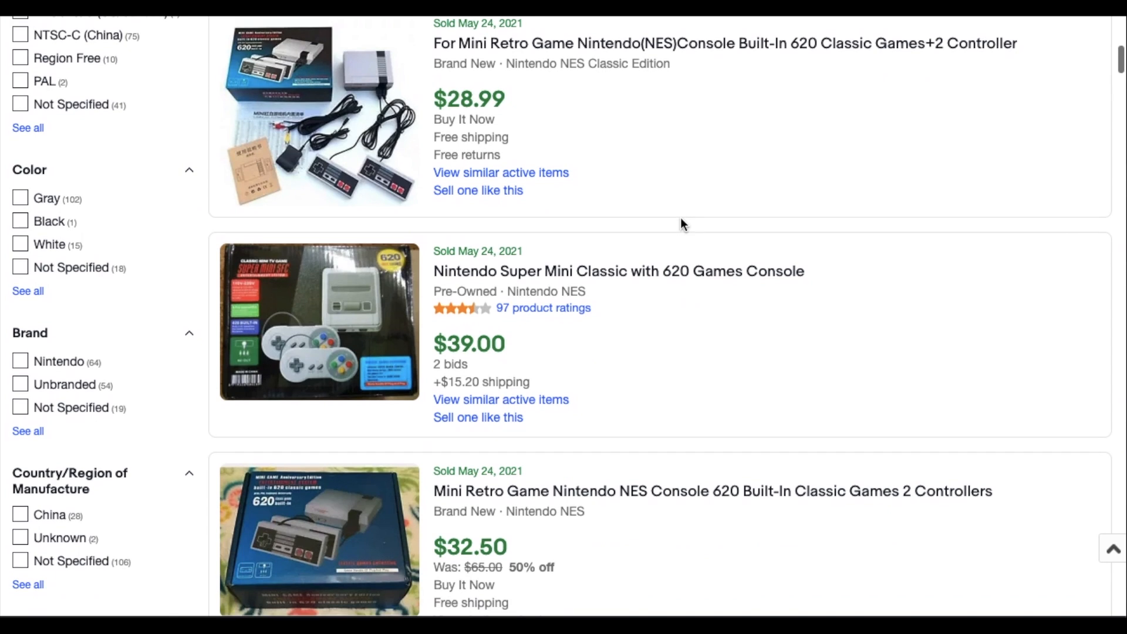
pyautogui.scroll(-2, 681, 223)
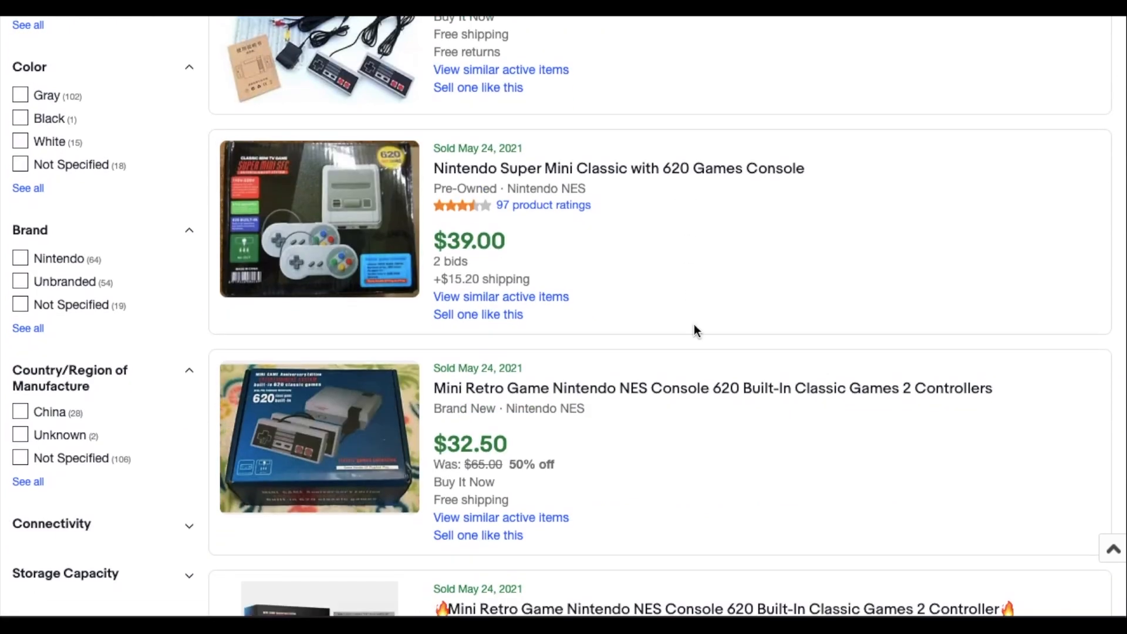
pyautogui.scroll(1, 694, 329)
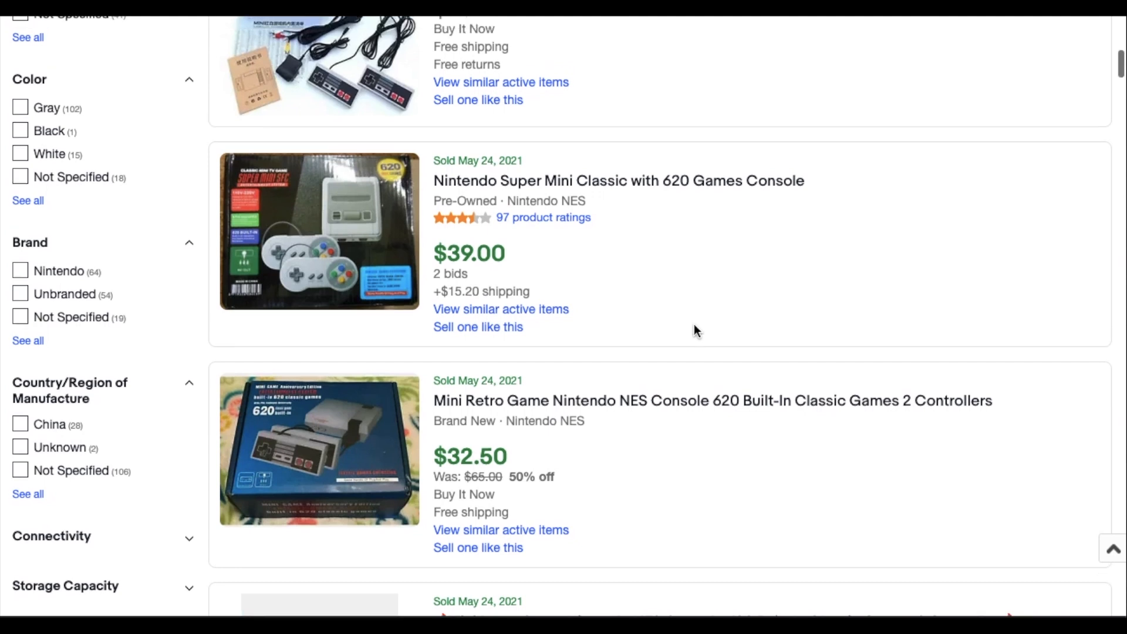
pyautogui.scroll(1, 694, 329)
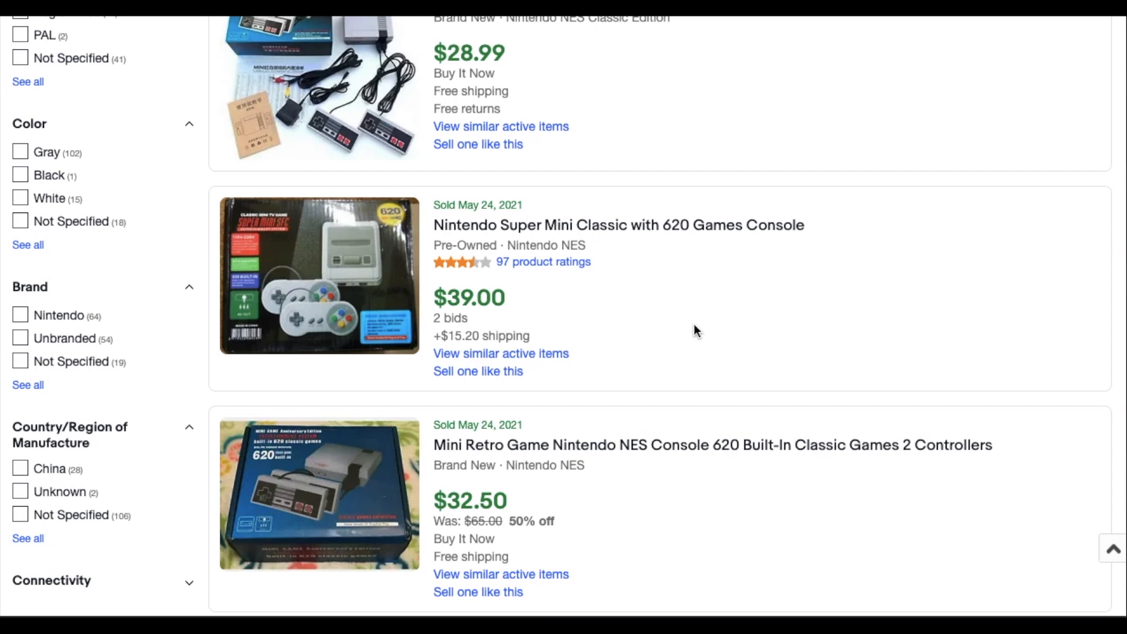
pyautogui.scroll(4, 694, 330)
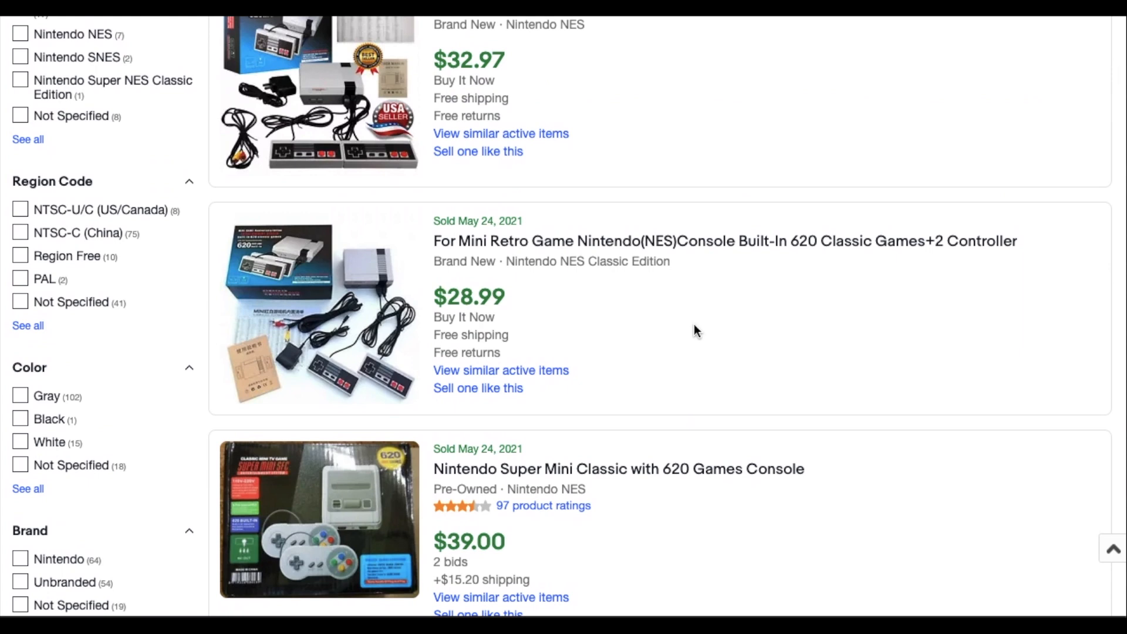
pyautogui.scroll(1, 694, 325)
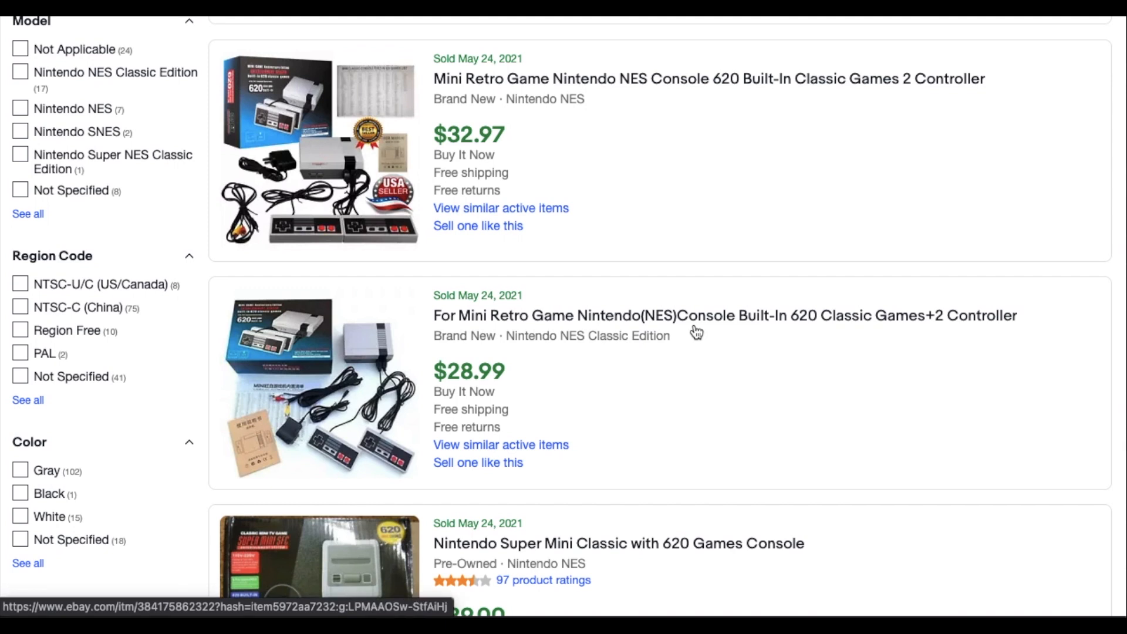
pyautogui.scroll(3, 696, 332)
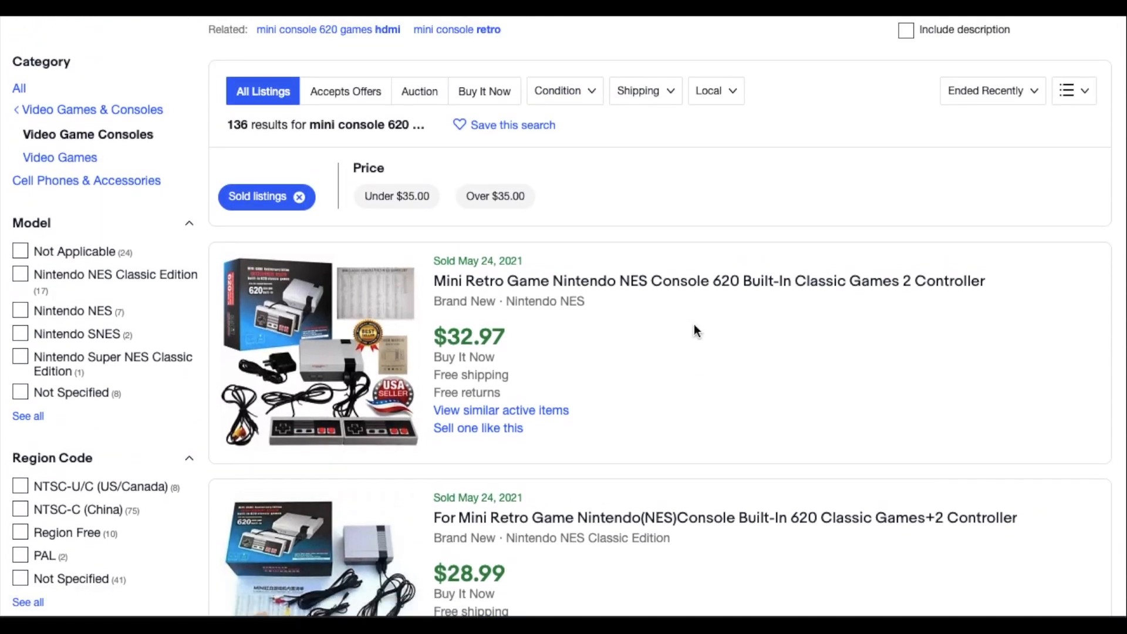